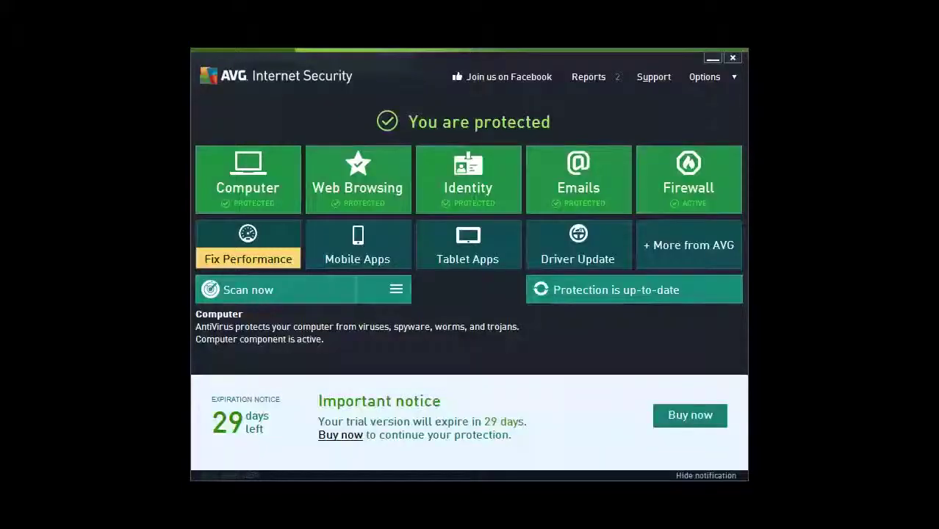
Open AVG's Options menu of general actions from the dashboard.
{"action": "left_click", "coordinate": [735, 78]}
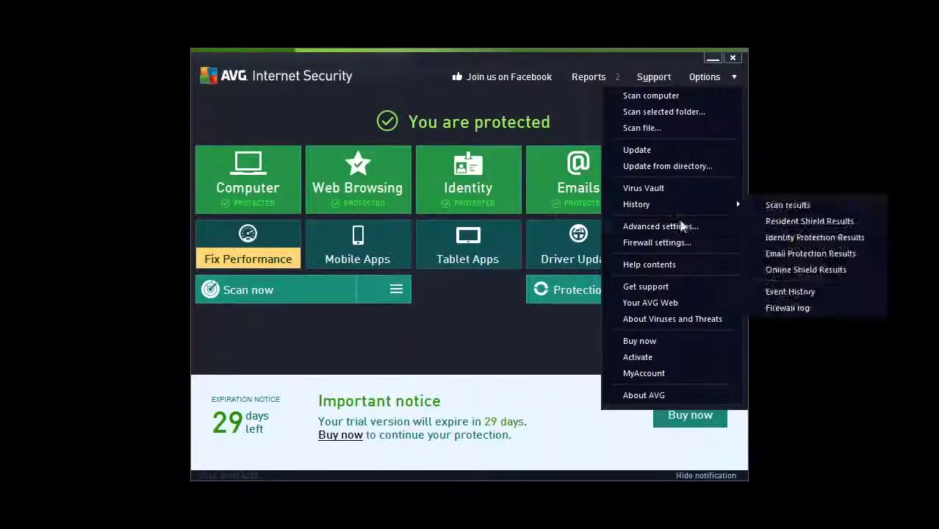
In Advanced settings, start a new Folder-type exception under Exceptions.
{"action": "left_click", "coordinate": [674, 226]}
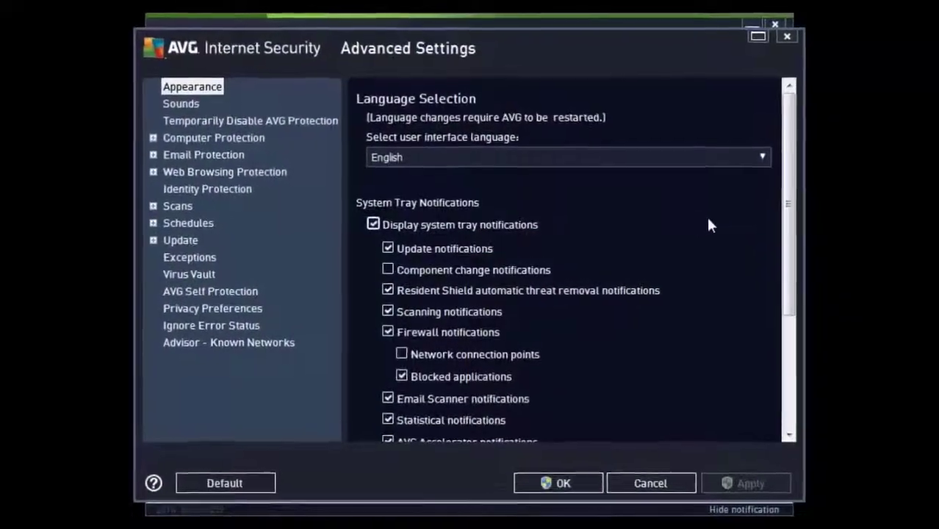
{"action": "left_click", "coordinate": [202, 257]}
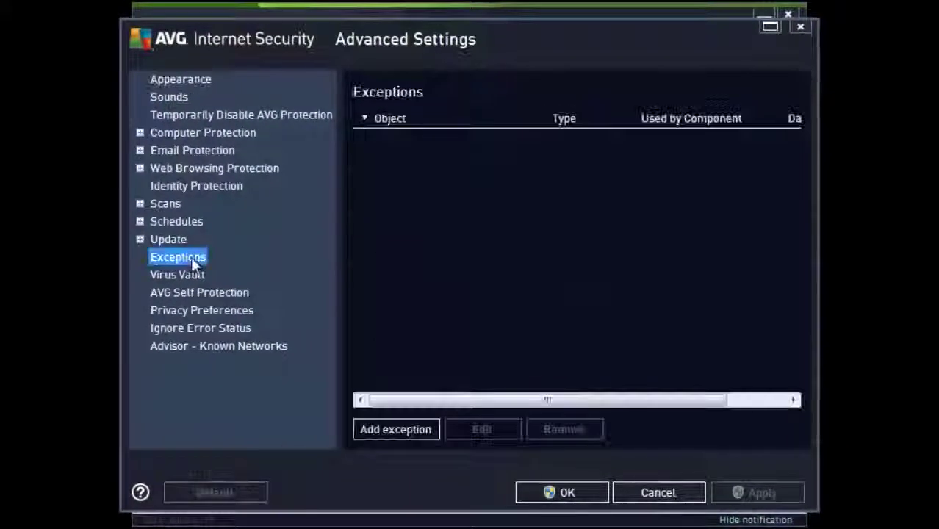
{"action": "left_click", "coordinate": [390, 429]}
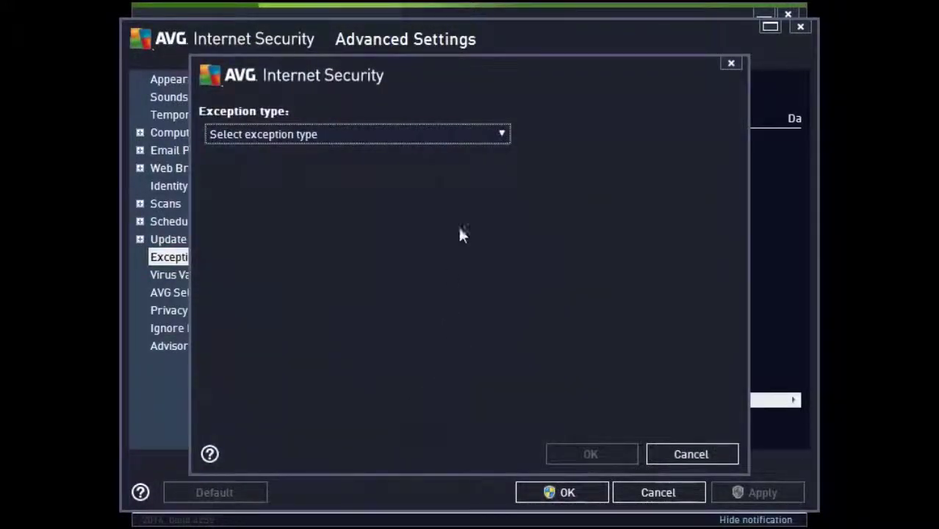
{"action": "left_click", "coordinate": [503, 136]}
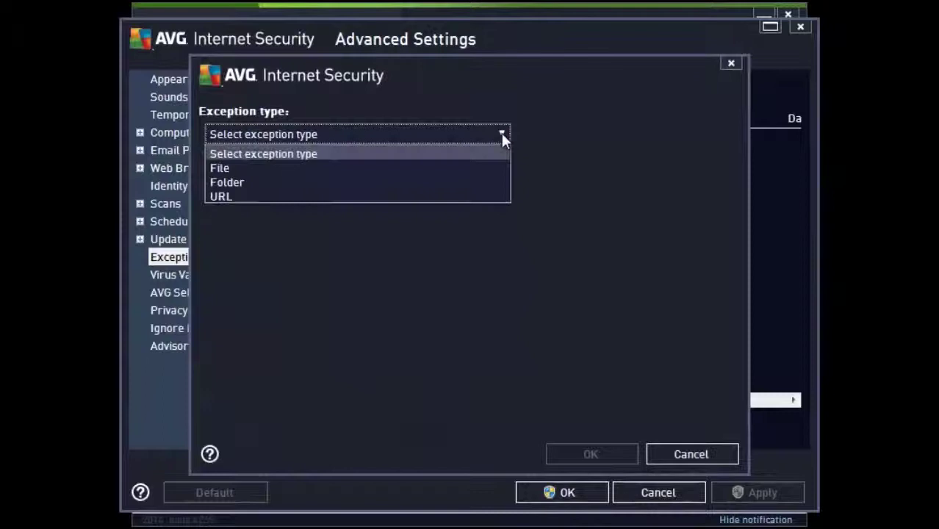
{"action": "left_click", "coordinate": [327, 180]}
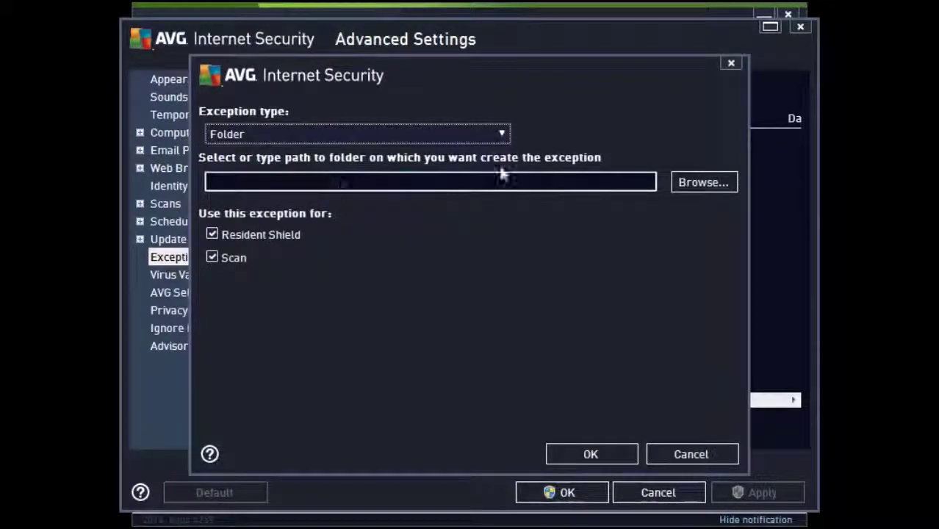
Point the exception at C:\Users\video\Documents\Web Easy.
{"action": "left_click", "coordinate": [694, 182]}
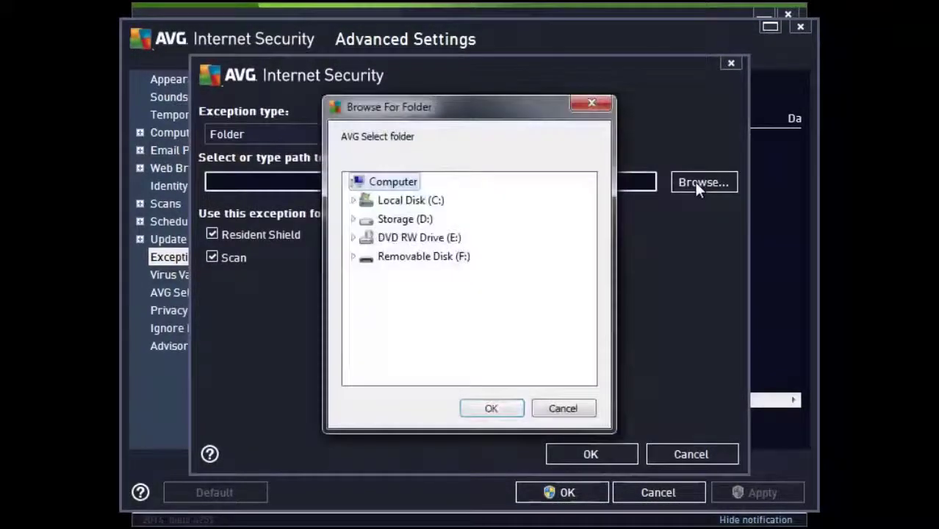
{"action": "left_click", "coordinate": [353, 200]}
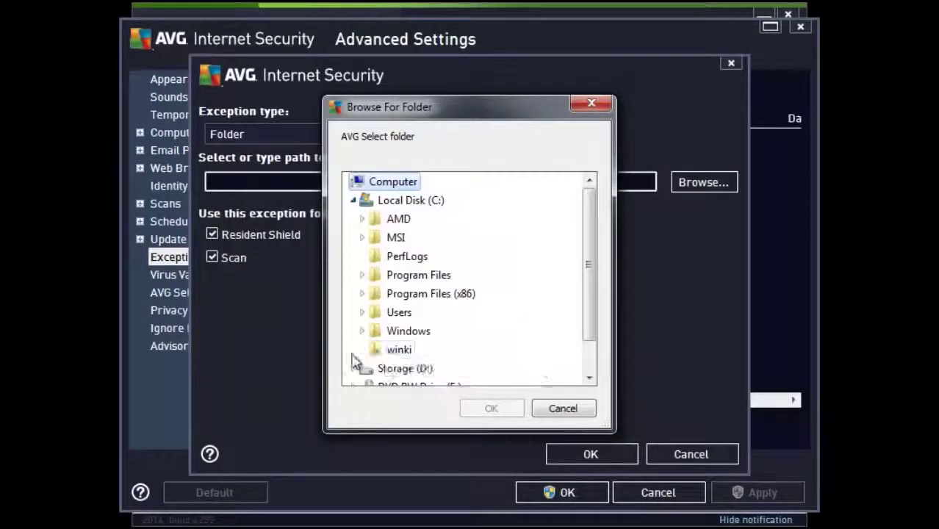
{"action": "left_click", "coordinate": [361, 312]}
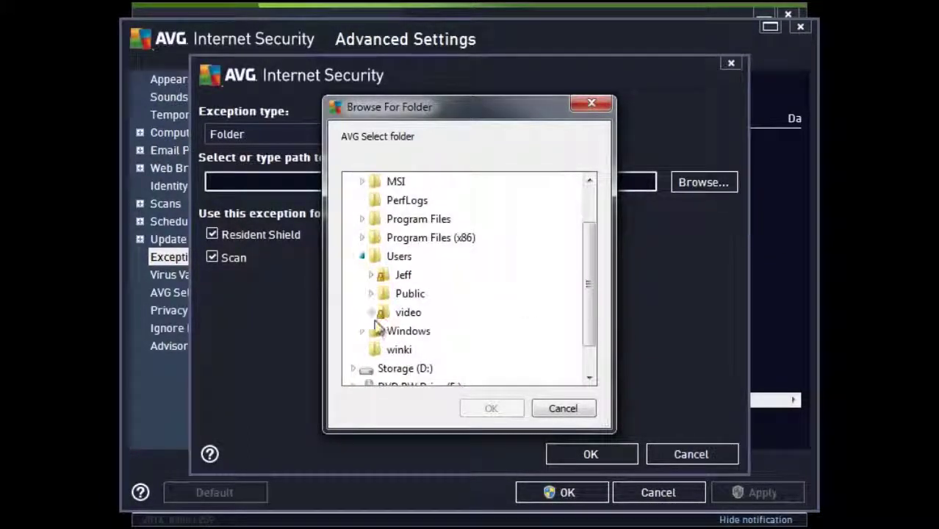
{"action": "left_click", "coordinate": [372, 313]}
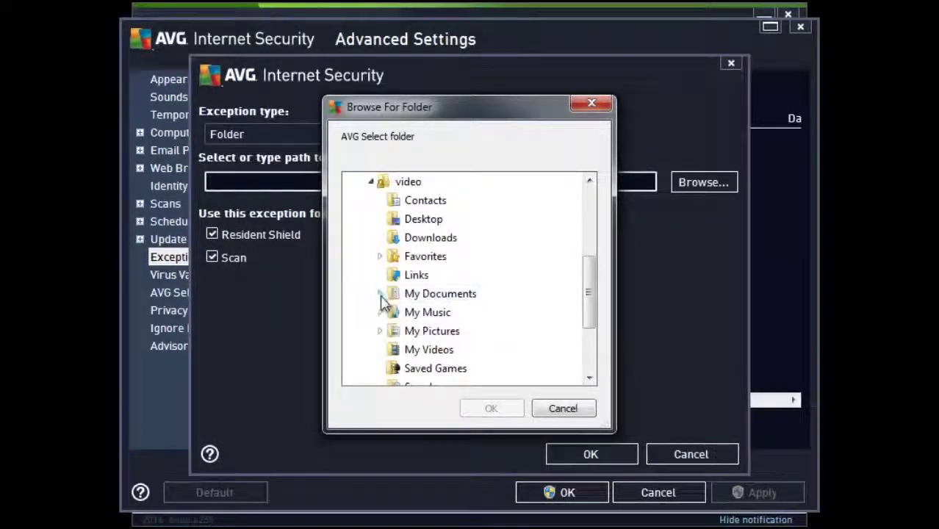
{"action": "left_click", "coordinate": [380, 295]}
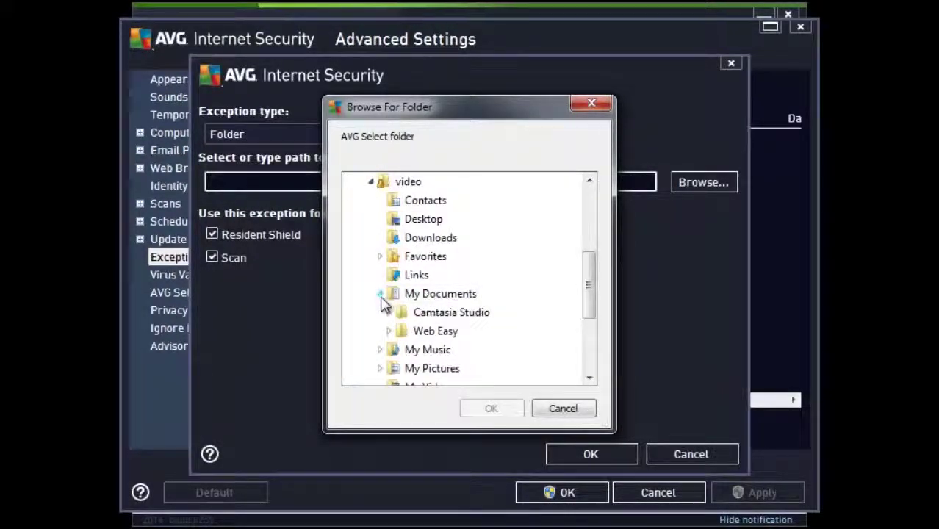
{"action": "double_click", "coordinate": [435, 332]}
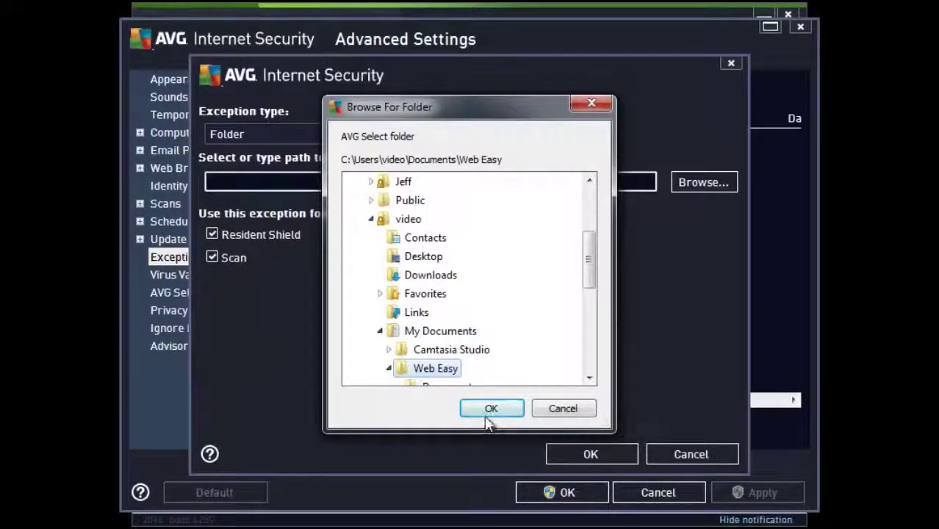
{"action": "left_click", "coordinate": [488, 409]}
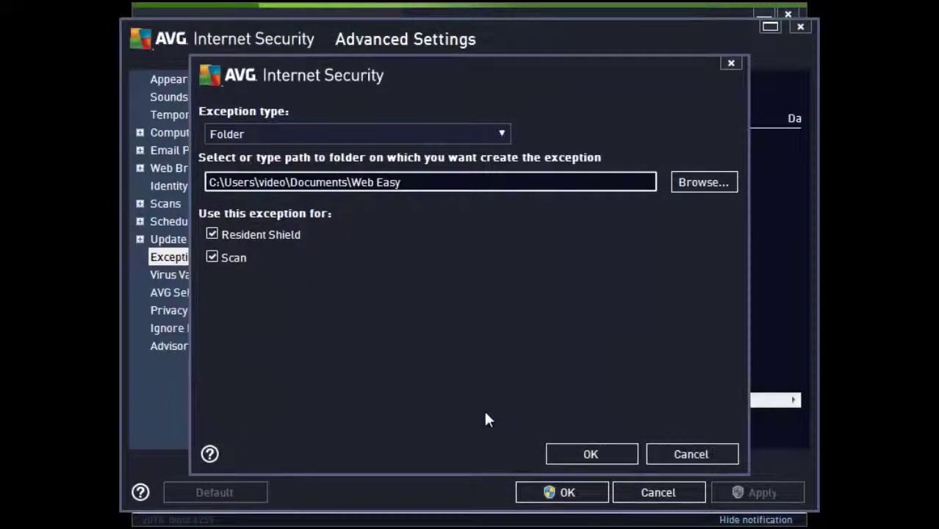
Save the Web Easy folder exception and start a second Folder exception.
{"action": "left_click", "coordinate": [572, 453]}
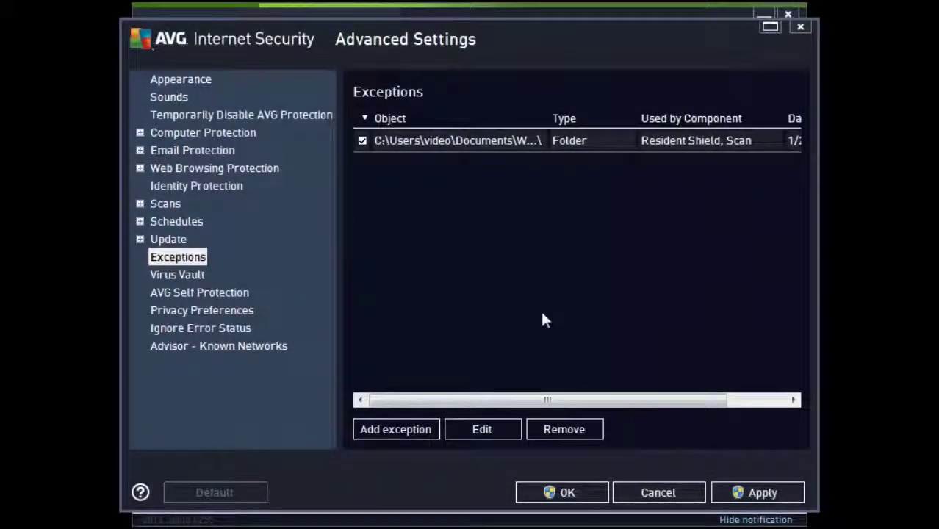
{"action": "left_click", "coordinate": [385, 431]}
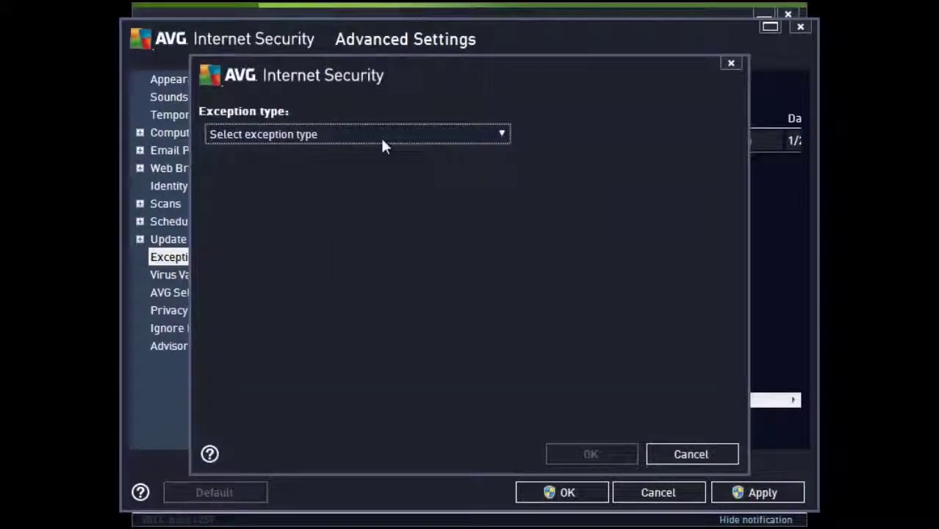
{"action": "left_click", "coordinate": [500, 134]}
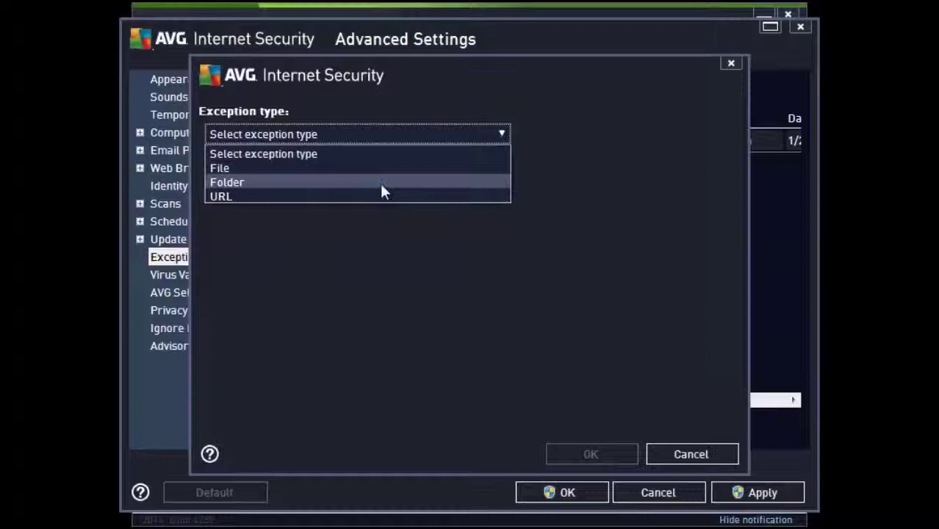
{"action": "left_click", "coordinate": [380, 184]}
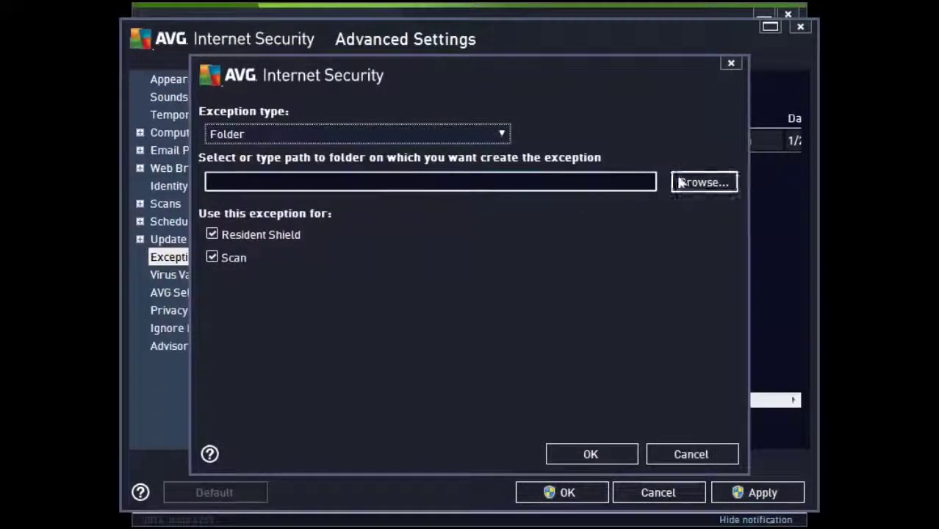
Exclude C:\Program Files (x86)\Avanquest\Web Easy Professional 10 and save the exception.
{"action": "left_click", "coordinate": [701, 183]}
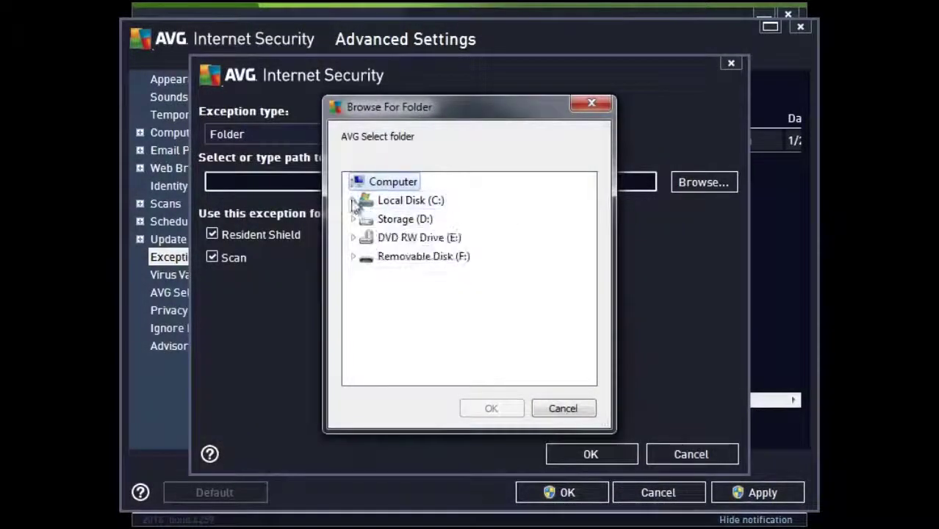
{"action": "left_click", "coordinate": [352, 201]}
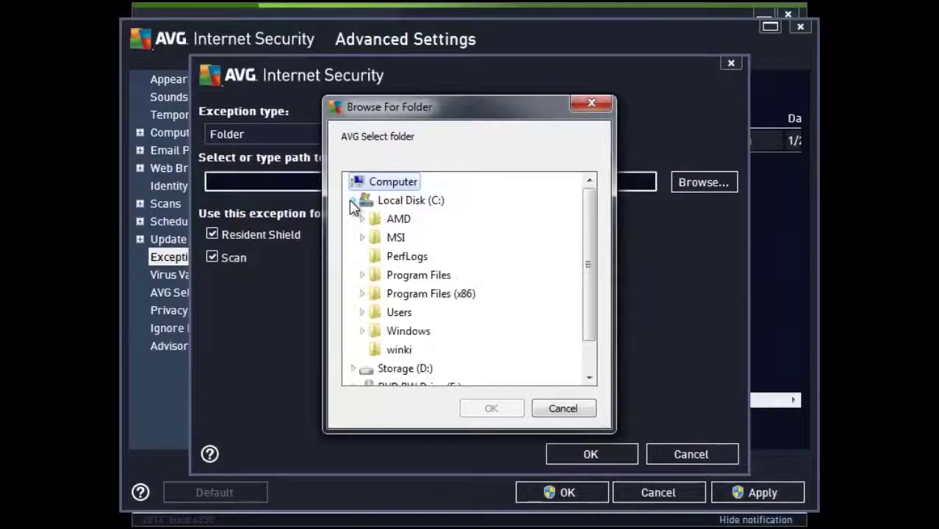
{"action": "left_click", "coordinate": [420, 299]}
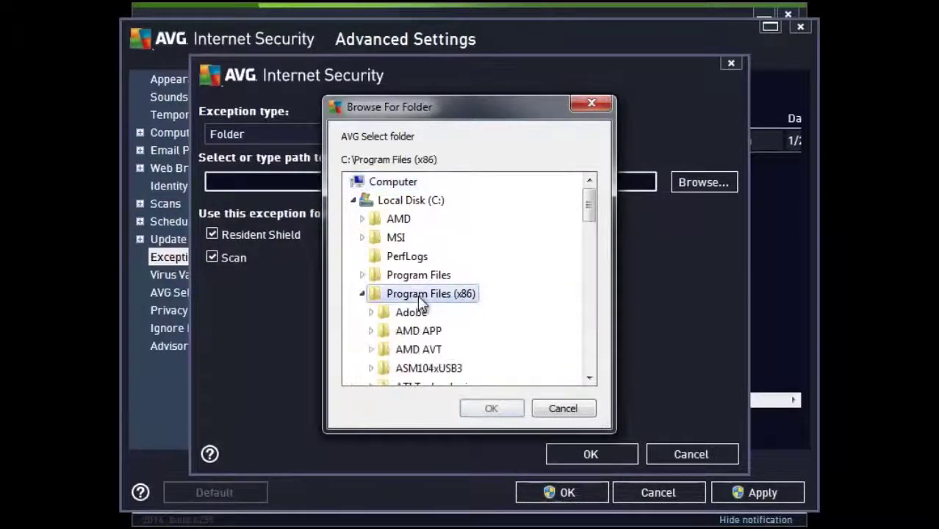
{"action": "scroll", "coordinate": [420, 299], "scroll_direction": "down", "scroll_amount": 1}
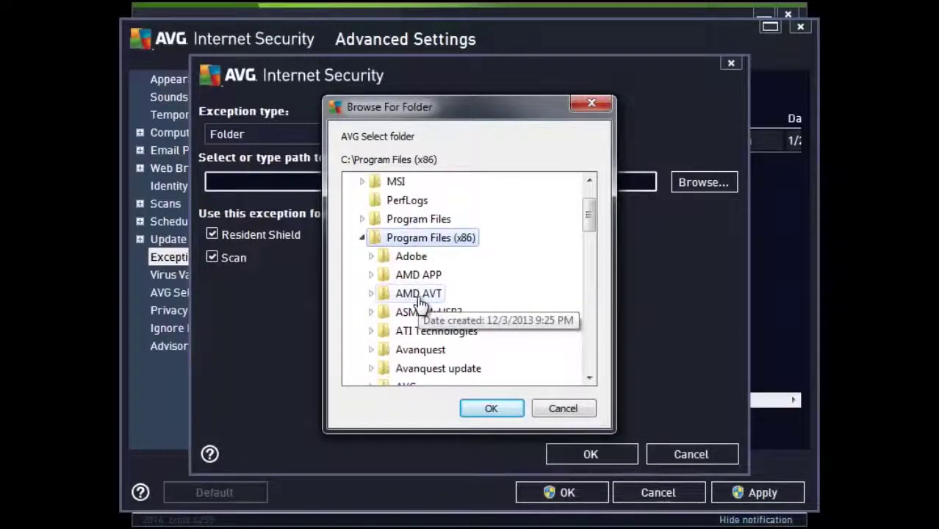
{"action": "scroll", "coordinate": [411, 298], "scroll_direction": "down", "scroll_amount": 1}
{"action": "left_click", "coordinate": [371, 299]}
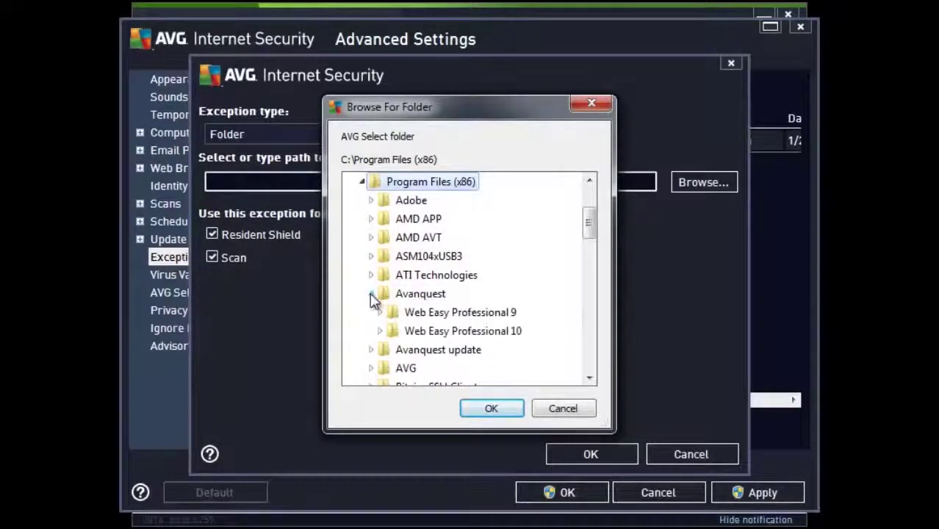
{"action": "double_click", "coordinate": [397, 331]}
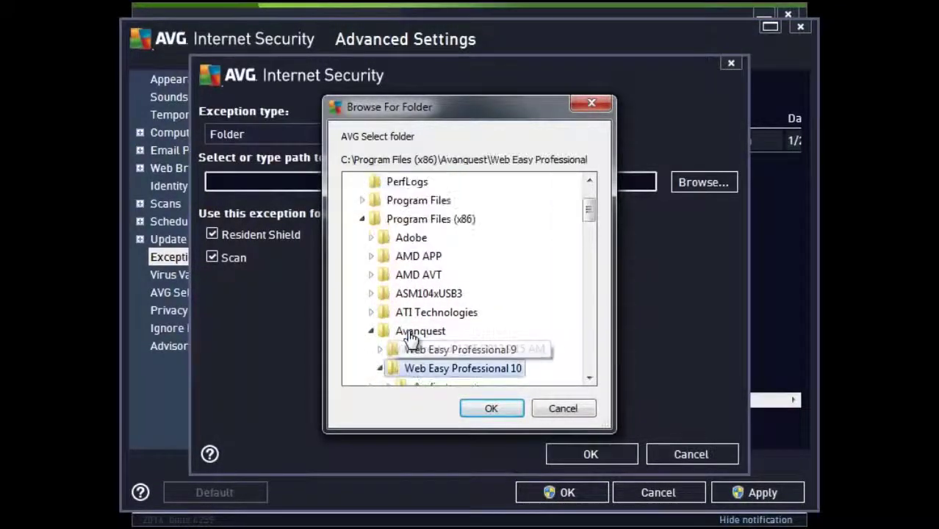
{"action": "left_click", "coordinate": [496, 416]}
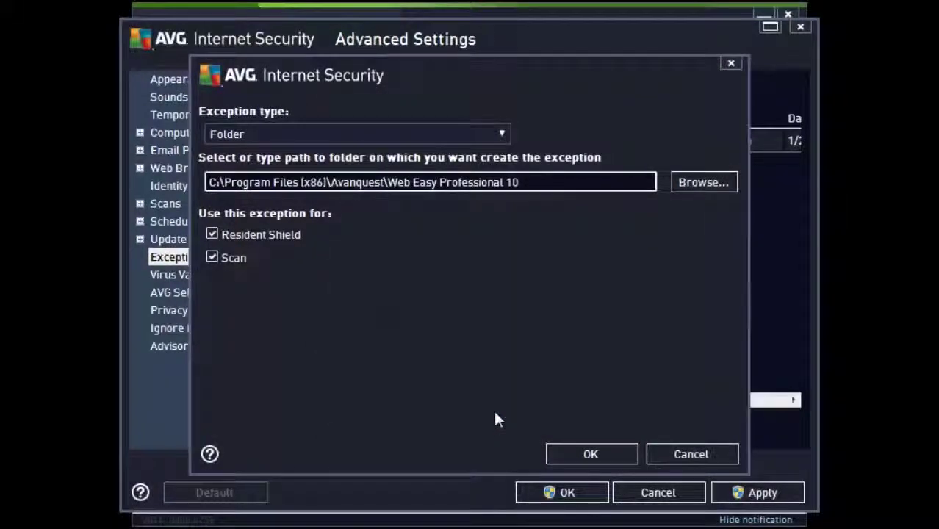
{"action": "left_click", "coordinate": [557, 453]}
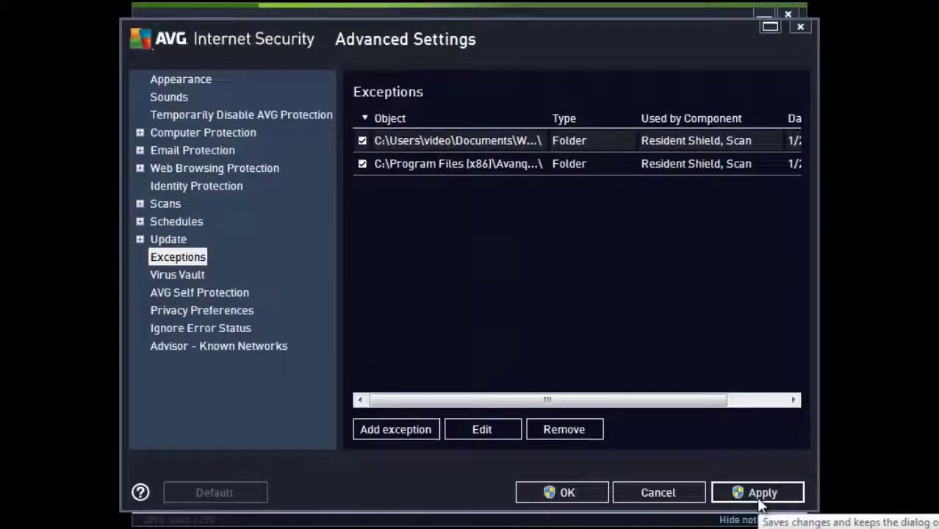
Apply both folder exceptions, approve the UAC prompt, and close Advanced Settings.
{"action": "left_click", "coordinate": [760, 503]}
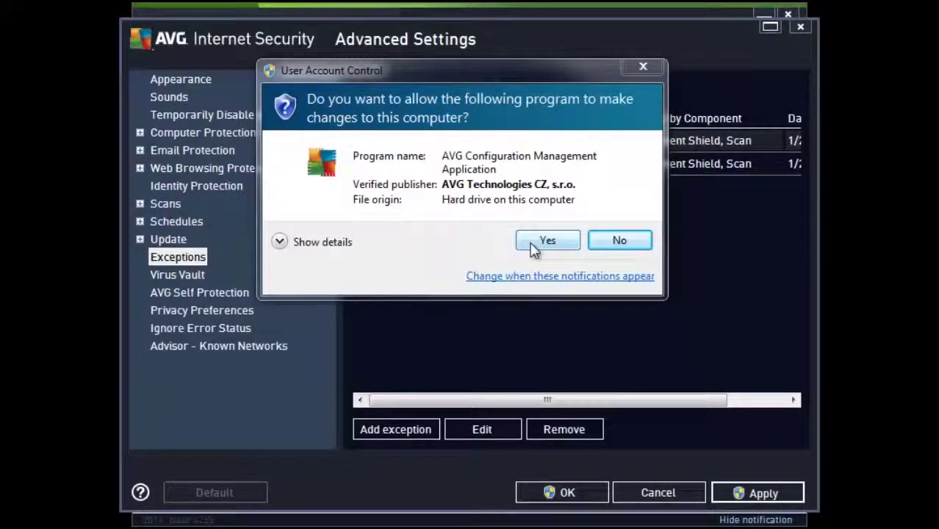
{"action": "left_click", "coordinate": [548, 241]}
{"action": "left_click", "coordinate": [564, 498]}
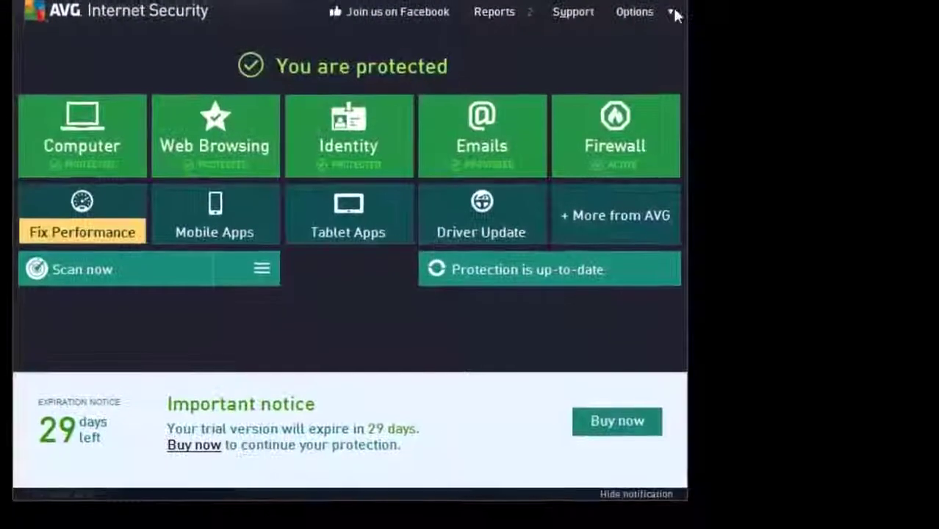
Open the firewall's application rules list and start a new application rule.
{"action": "left_click", "coordinate": [673, 159]}
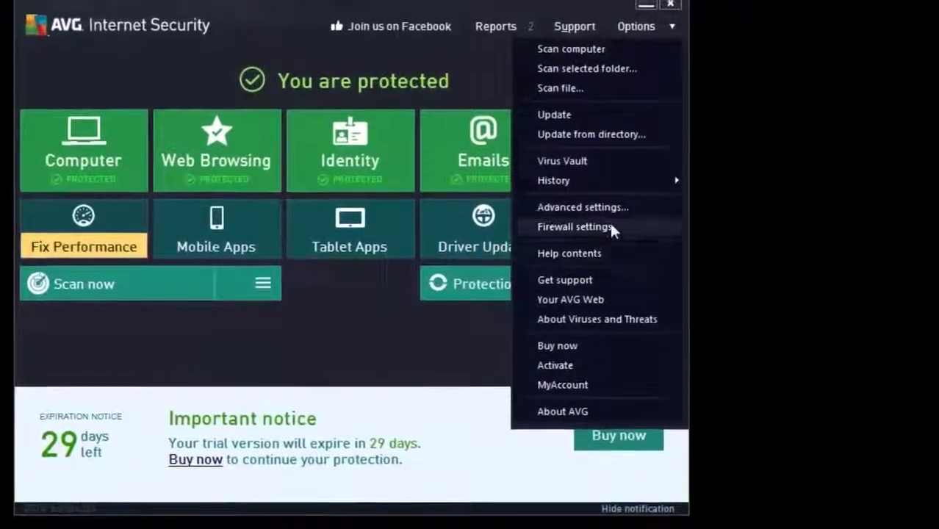
{"action": "left_click", "coordinate": [609, 219]}
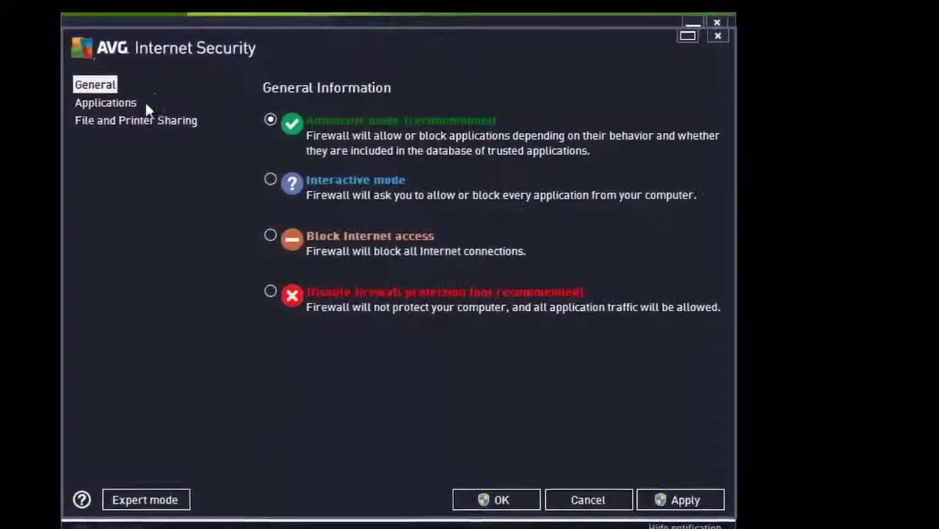
{"action": "left_click", "coordinate": [90, 94]}
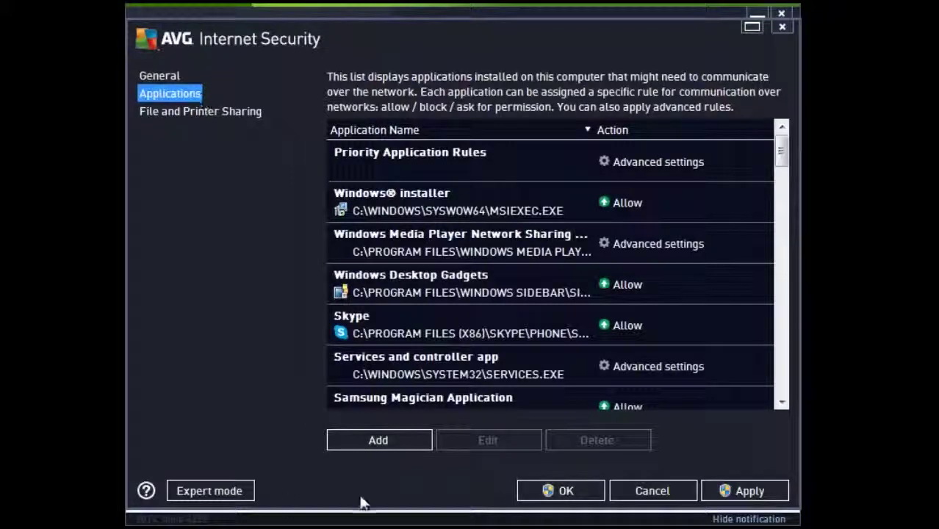
{"action": "left_click", "coordinate": [379, 439]}
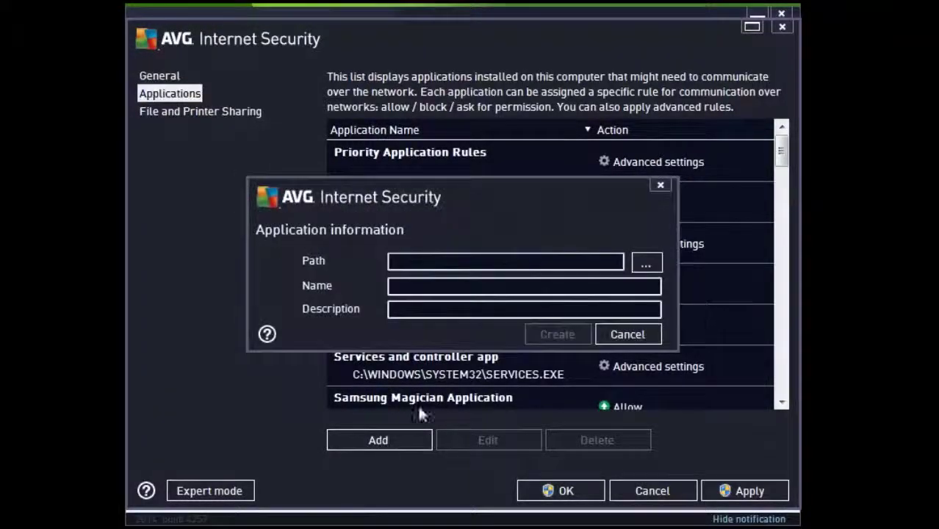
Select the WebEasy program in C:\Program Files (x86)\Avanquest\Web Easy Professional 10.
{"action": "left_click", "coordinate": [645, 265]}
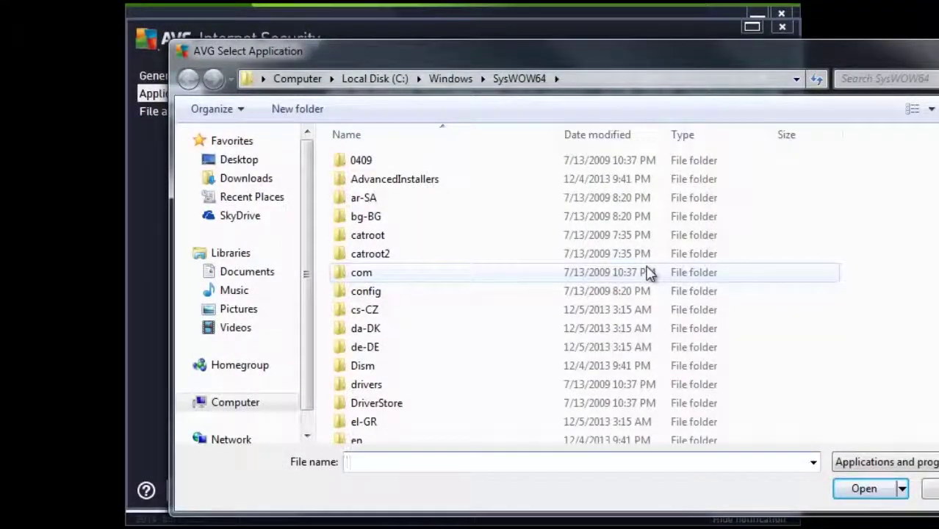
{"action": "left_click", "coordinate": [370, 83]}
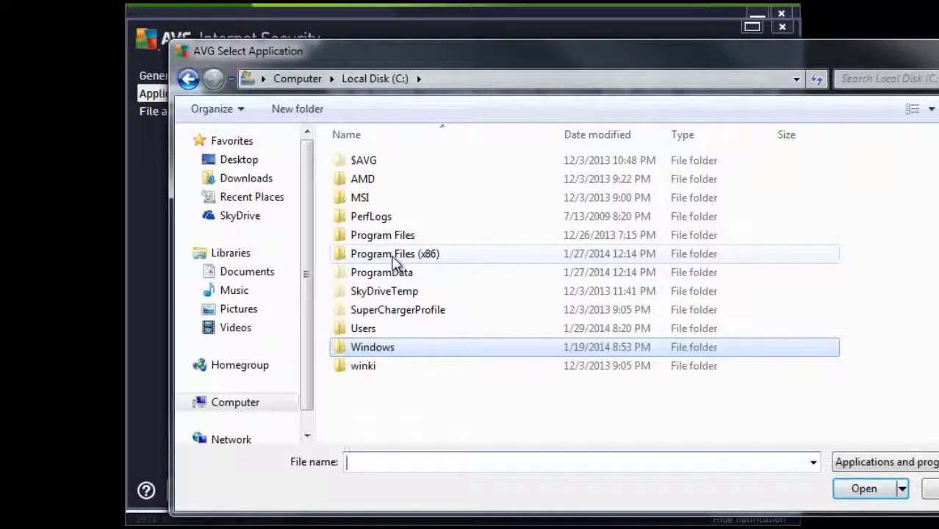
{"action": "double_click", "coordinate": [395, 255]}
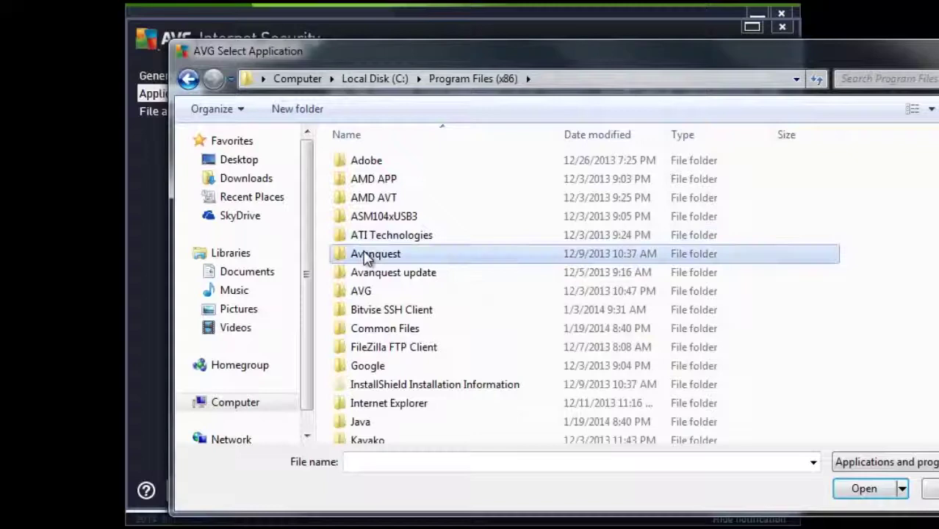
{"action": "double_click", "coordinate": [367, 255]}
{"action": "left_click", "coordinate": [381, 181]}
{"action": "double_click", "coordinate": [381, 184]}
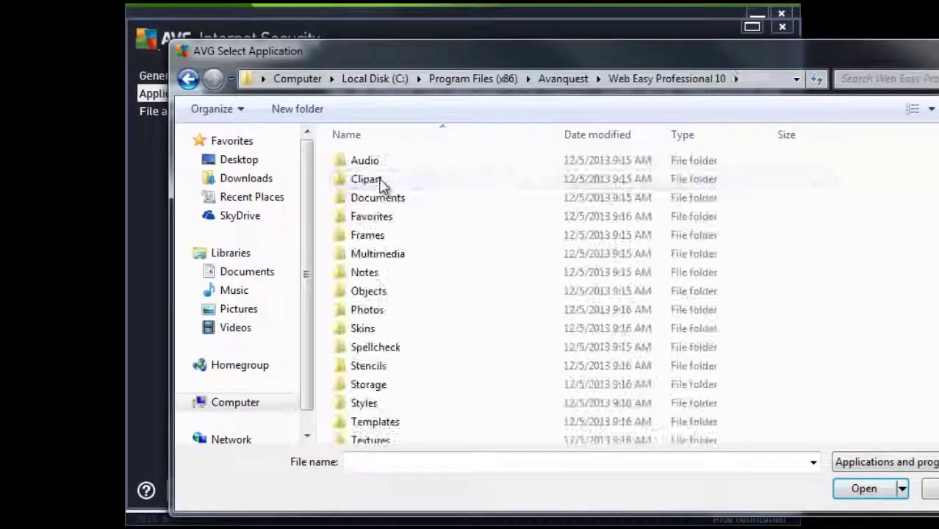
{"action": "scroll", "coordinate": [394, 190], "scroll_direction": "down", "scroll_amount": 1}
{"action": "scroll", "coordinate": [394, 191], "scroll_direction": "down", "scroll_amount": 2}
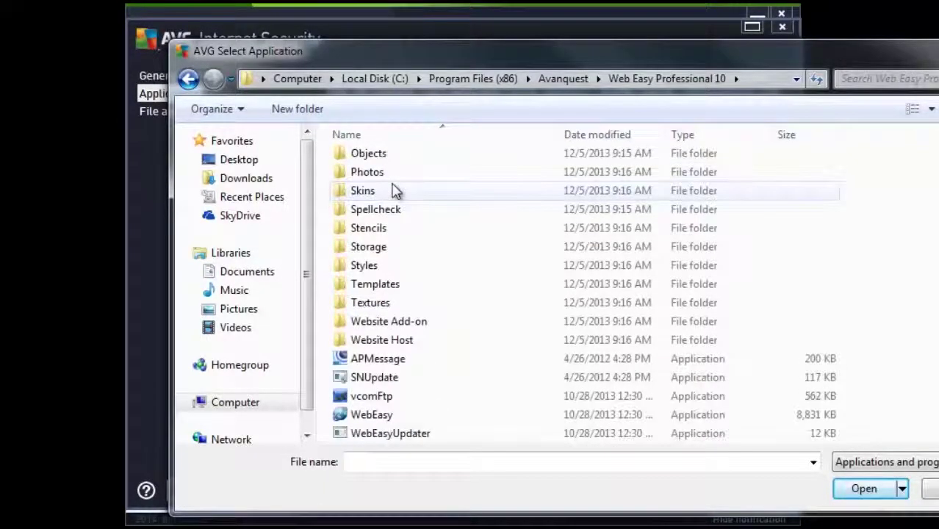
{"action": "left_click", "coordinate": [375, 416]}
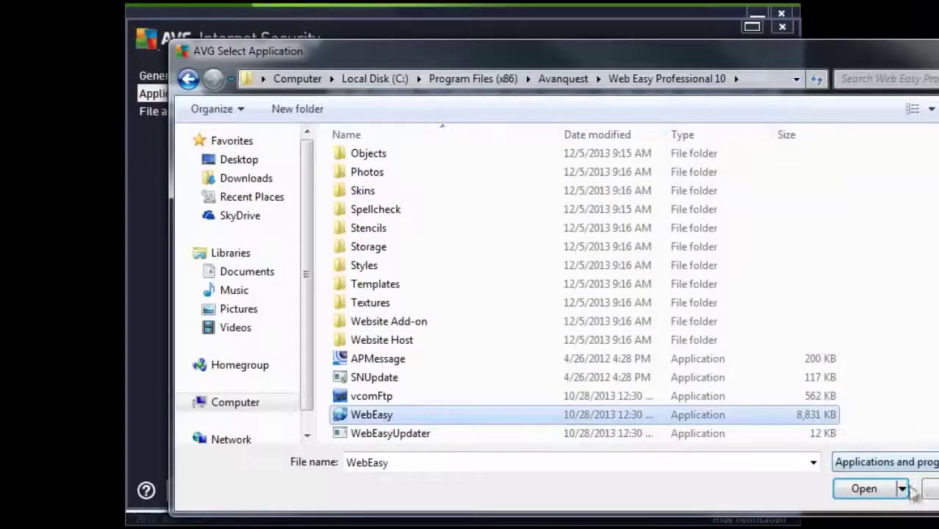
{"action": "left_click", "coordinate": [870, 489]}
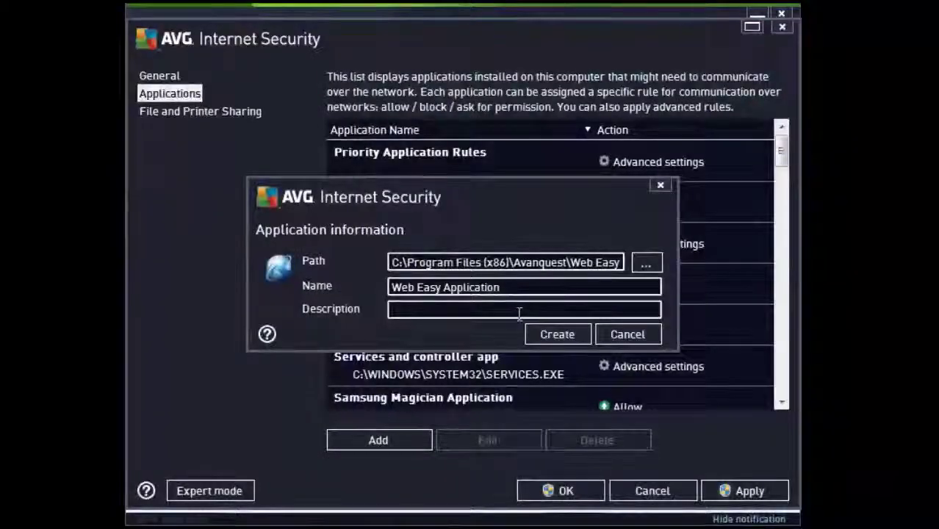
Create the Web Easy Application rule with its action set to Allow.
{"action": "left_click", "coordinate": [557, 335]}
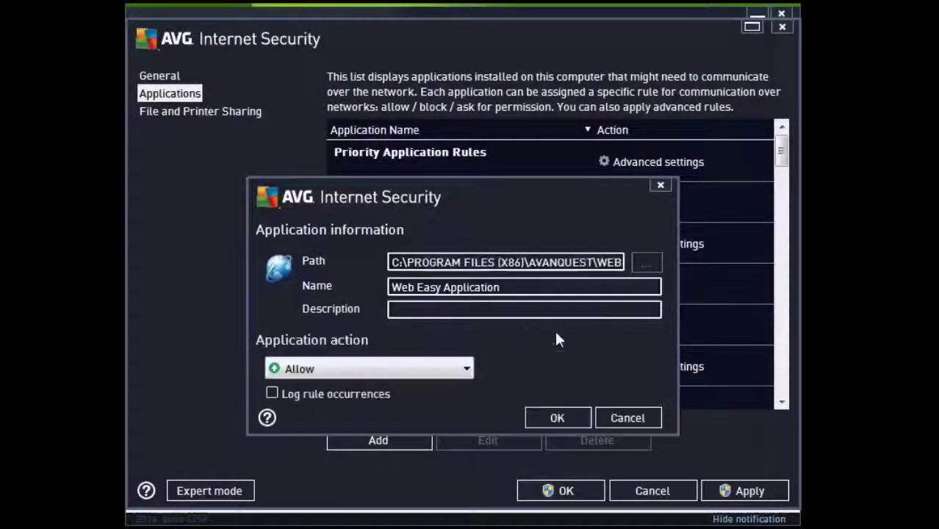
{"action": "left_click", "coordinate": [465, 369]}
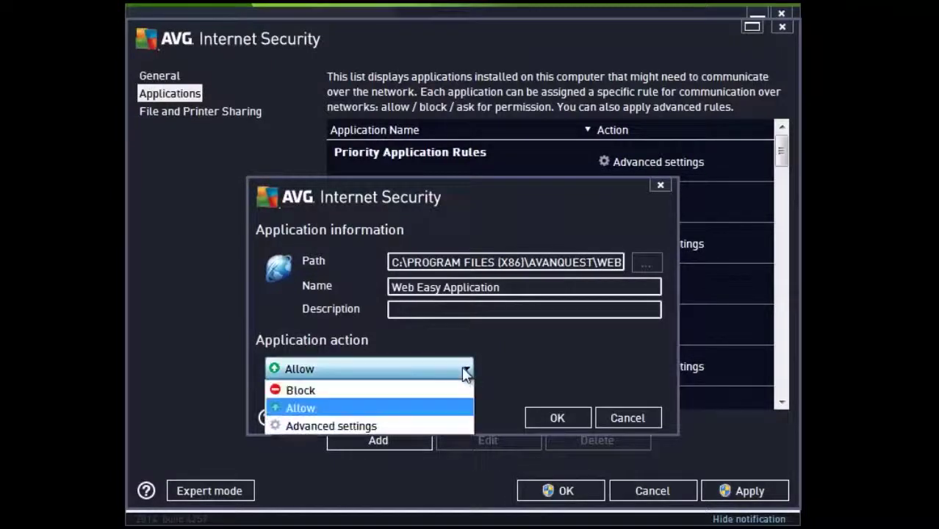
{"action": "left_click", "coordinate": [397, 407]}
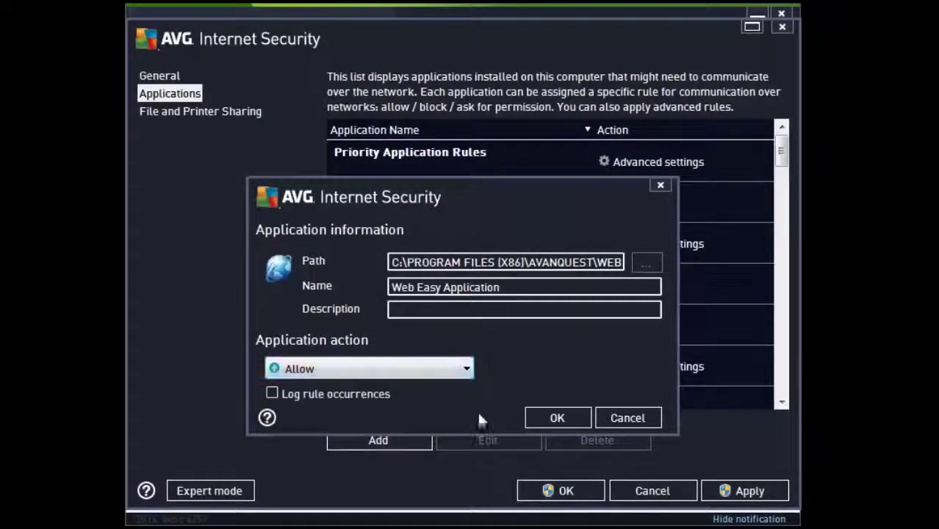
{"action": "left_click", "coordinate": [560, 419]}
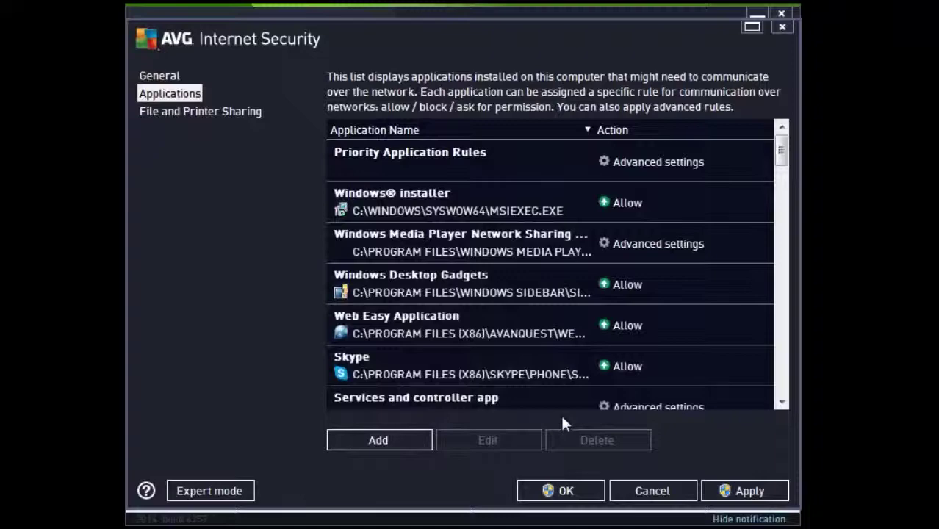
Add Website Host\WebEasySite\WEHostPublishWizard as WebEasy Host Publishing Wizard with an Allow rule.
{"action": "left_click", "coordinate": [375, 441]}
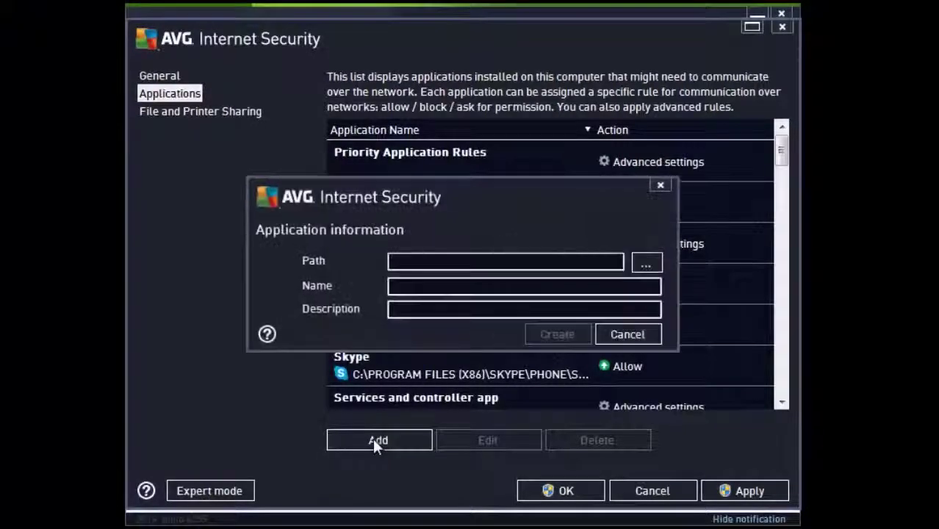
{"action": "left_click", "coordinate": [647, 263]}
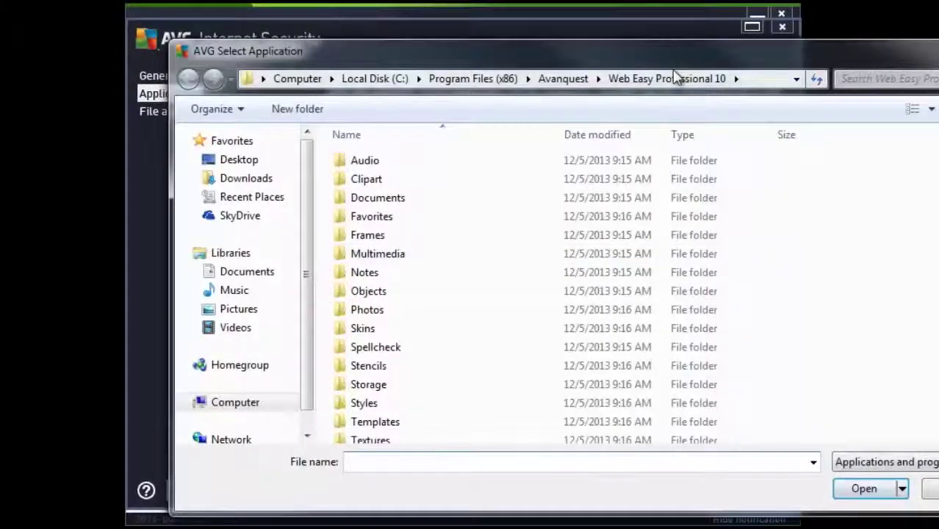
{"action": "left_click", "coordinate": [430, 347]}
{"action": "scroll", "coordinate": [430, 349], "scroll_direction": "down", "scroll_amount": 3}
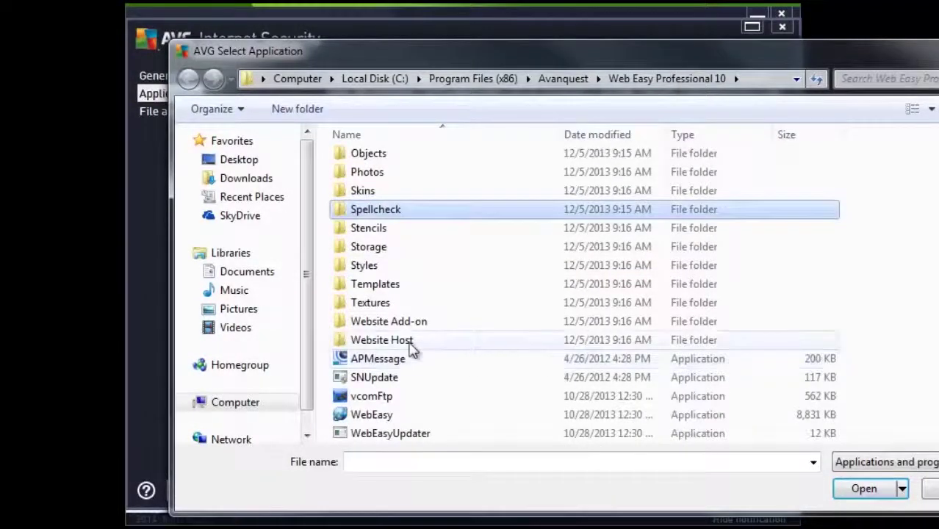
{"action": "double_click", "coordinate": [382, 340]}
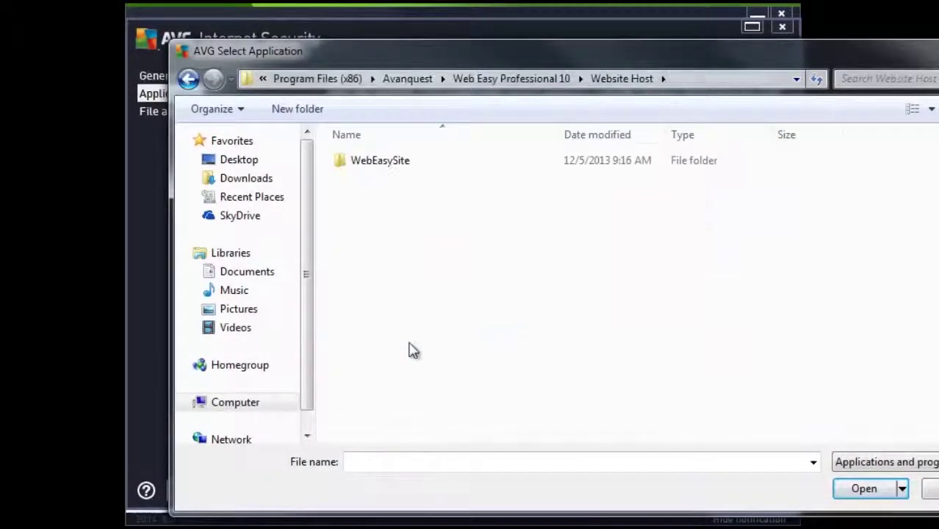
{"action": "double_click", "coordinate": [375, 167]}
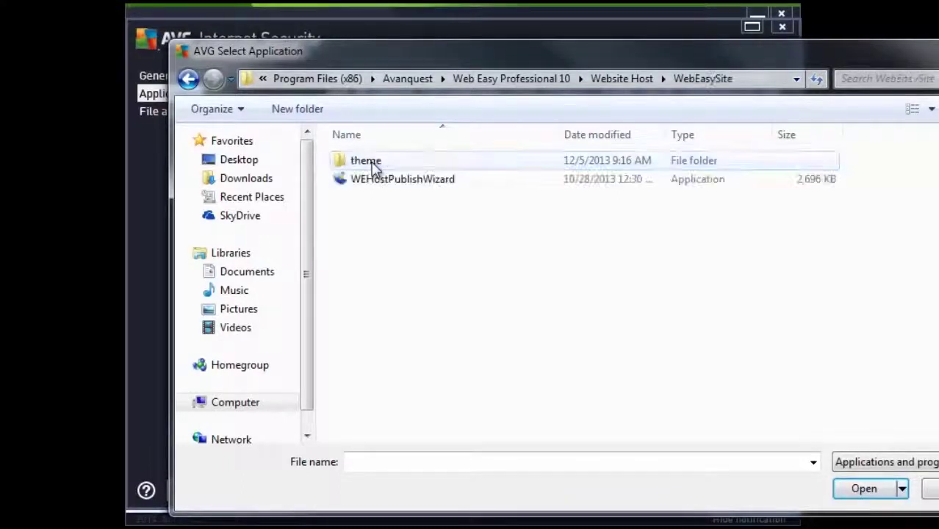
{"action": "left_click", "coordinate": [390, 184]}
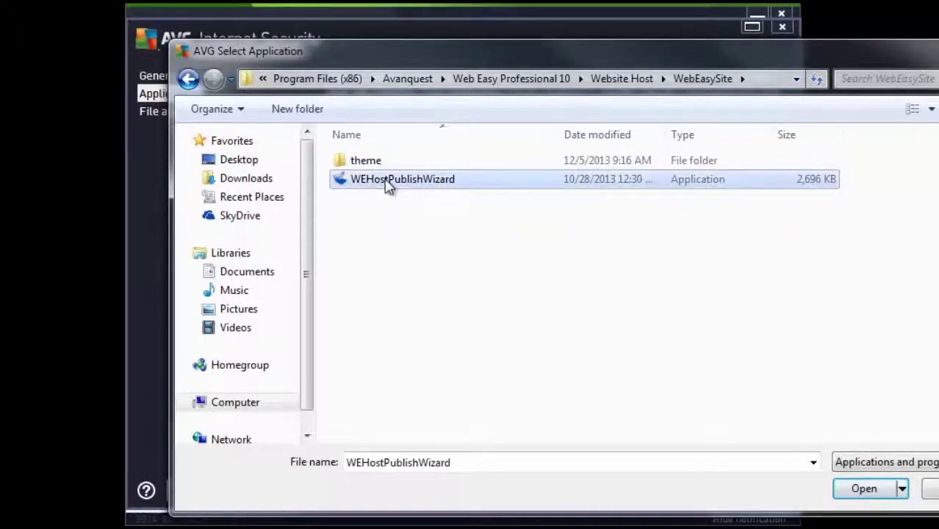
{"action": "left_click", "coordinate": [857, 490]}
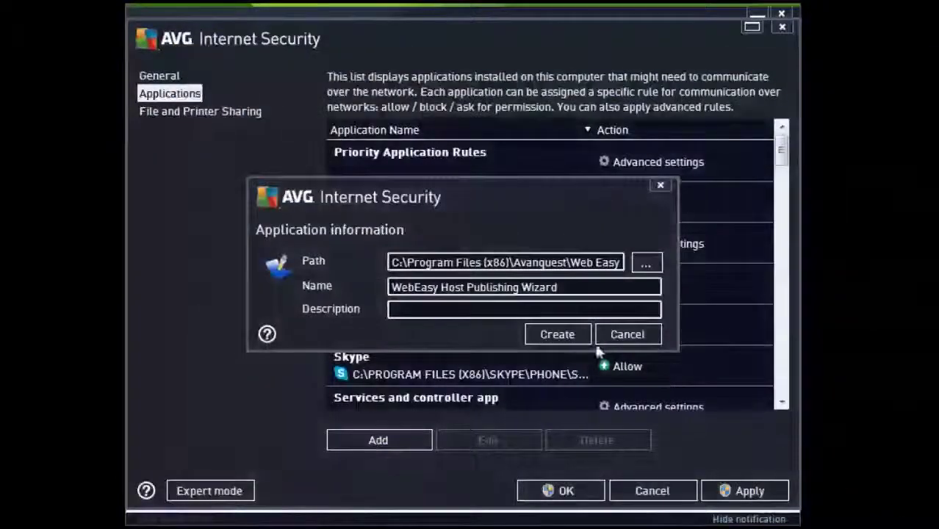
{"action": "left_click", "coordinate": [555, 332]}
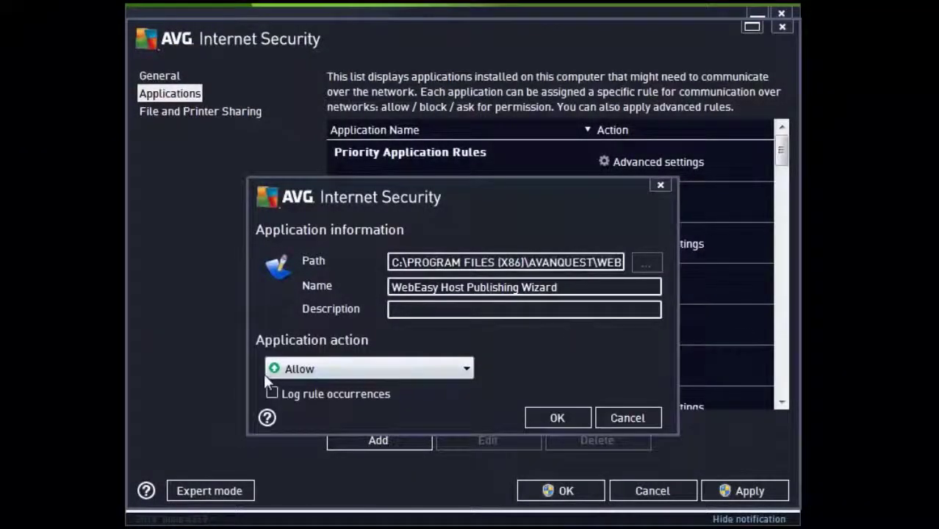
{"action": "left_click", "coordinate": [531, 412]}
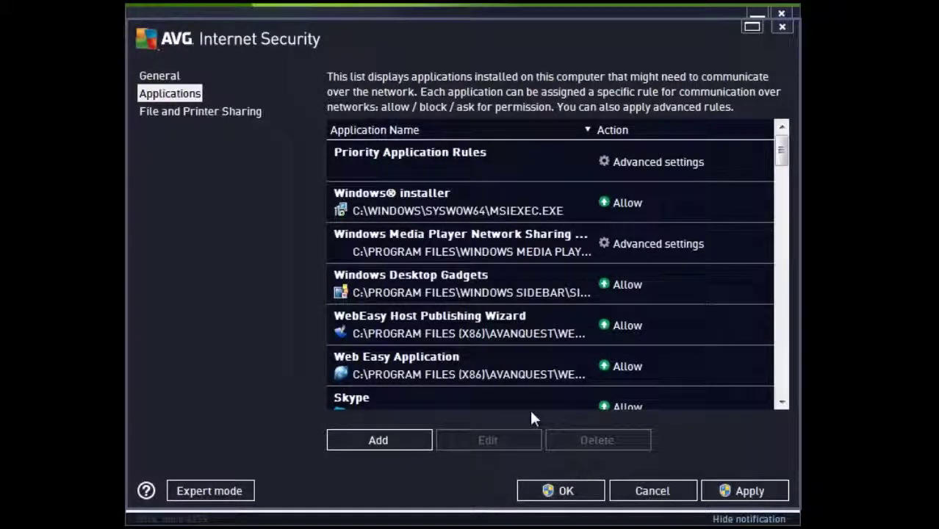
{"action": "left_click", "coordinate": [626, 325]}
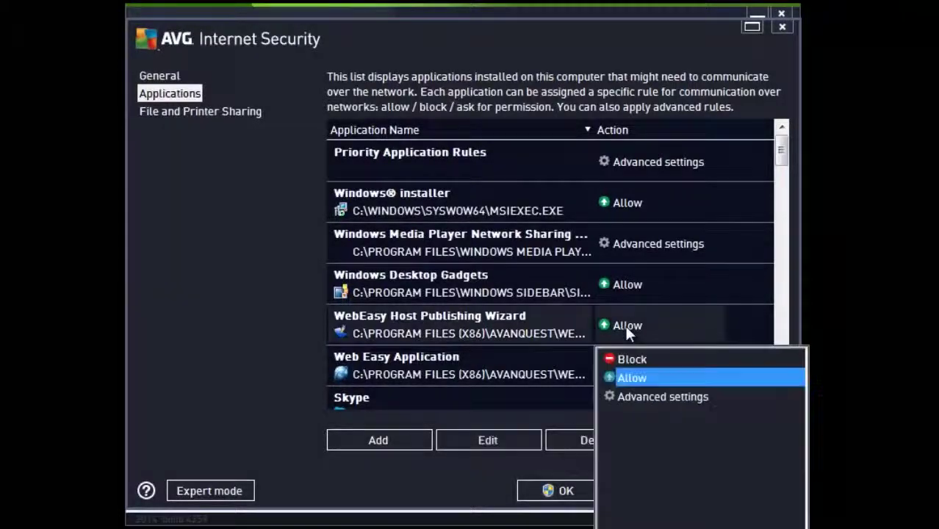
{"action": "left_click", "coordinate": [536, 329]}
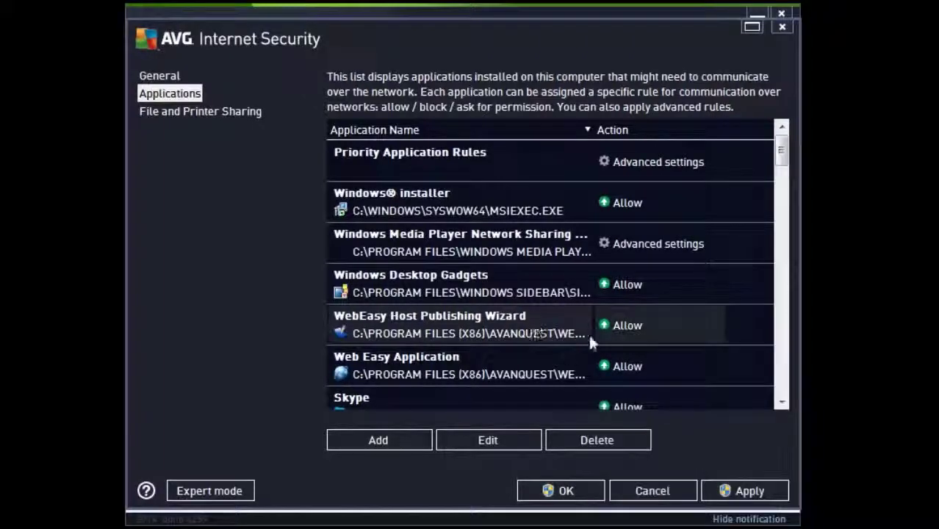
{"action": "double_click", "coordinate": [560, 329]}
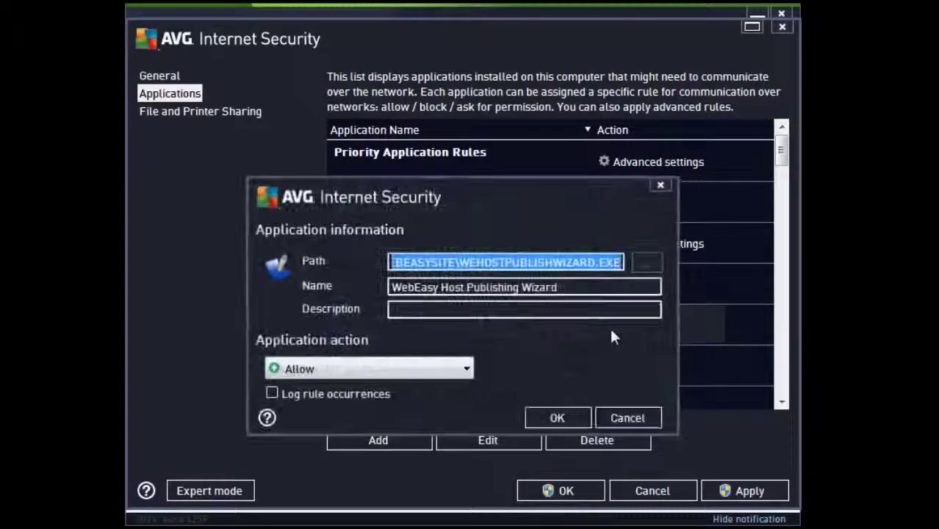
{"action": "left_click", "coordinate": [463, 372]}
{"action": "left_click", "coordinate": [463, 374]}
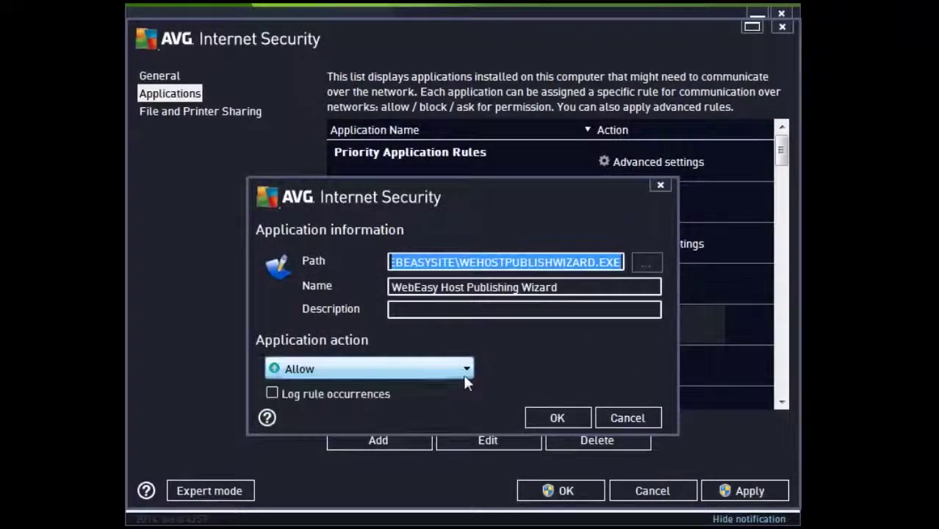
Apply and save the two WebEasy Allow rules, approving both UAC prompts.
{"action": "left_click", "coordinate": [552, 423]}
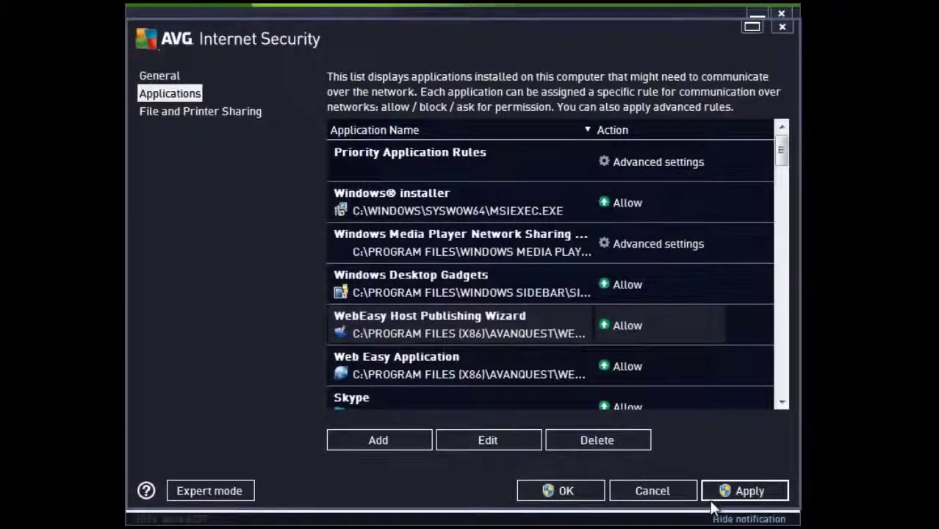
{"action": "left_click", "coordinate": [742, 498]}
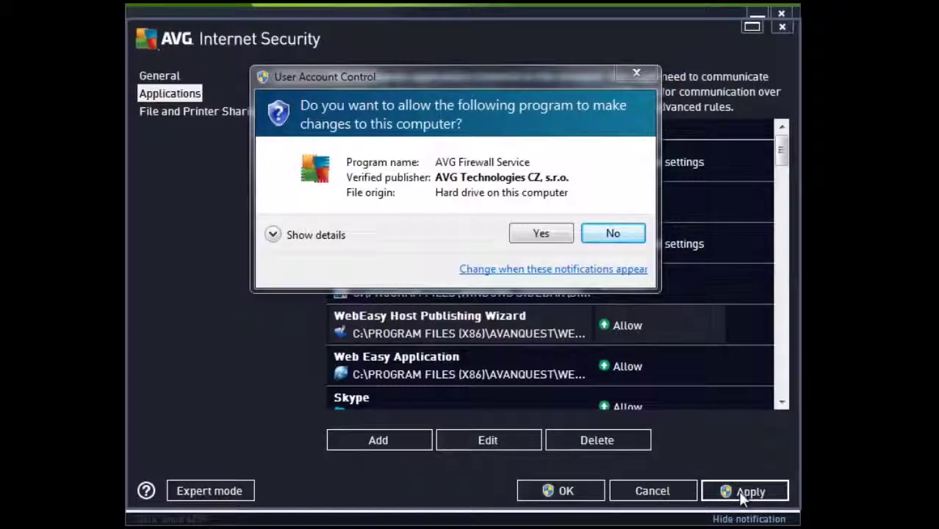
{"action": "left_click", "coordinate": [540, 235]}
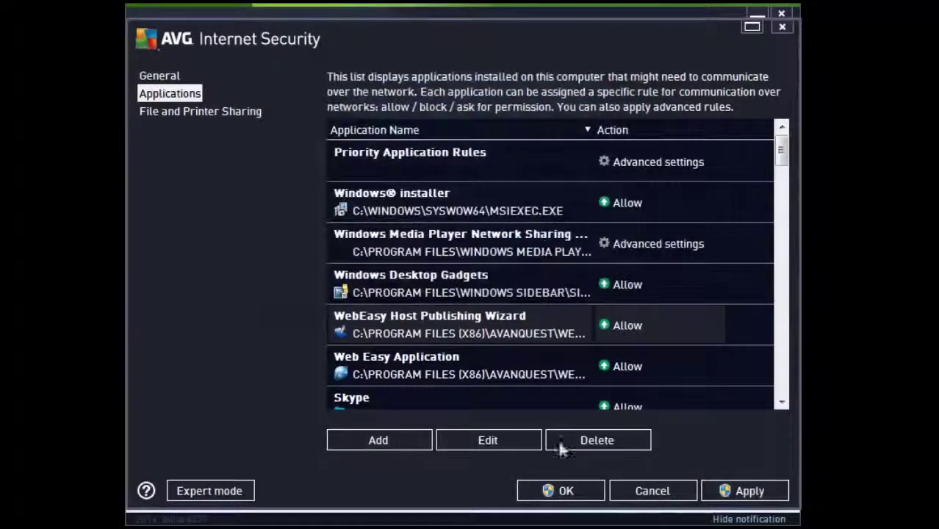
{"action": "left_click", "coordinate": [560, 492]}
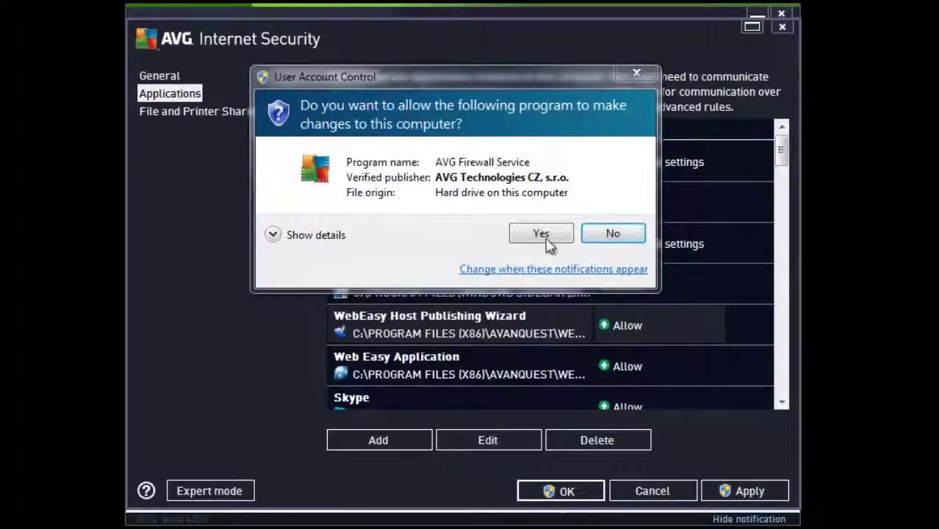
{"action": "left_click", "coordinate": [544, 235]}
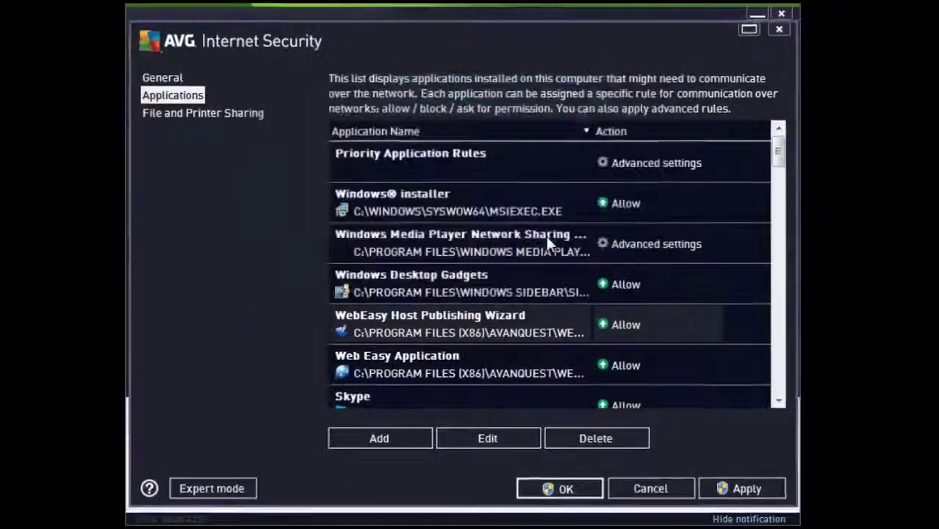